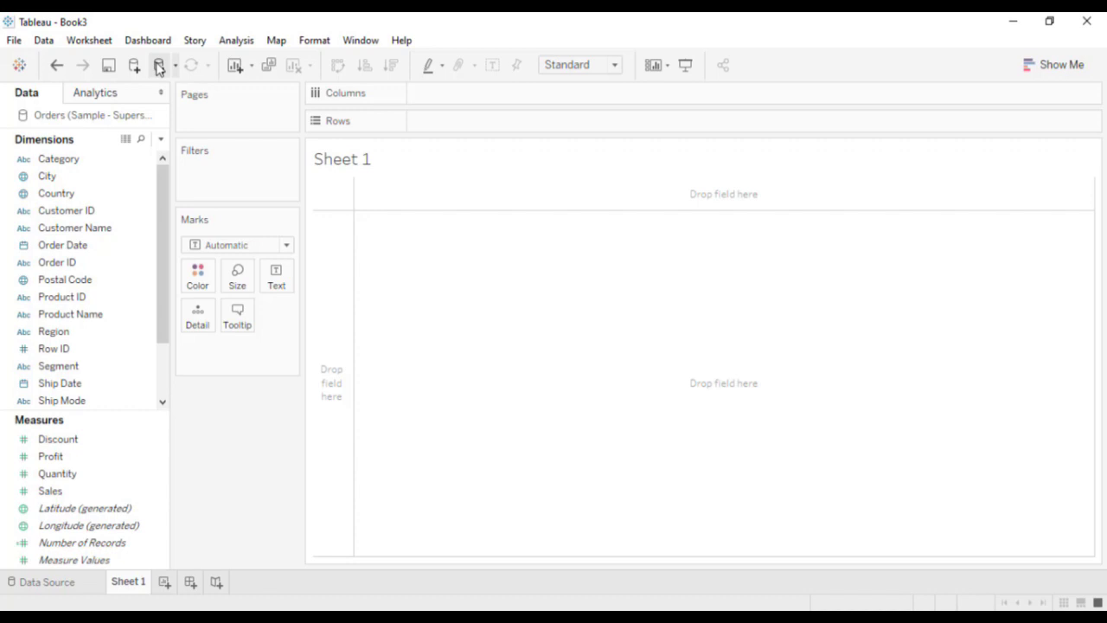
- Rearrange the Country, State, City and Postal Code fields in the data pane
left_click(93, 195)
left_click(98, 265, "ctrl")
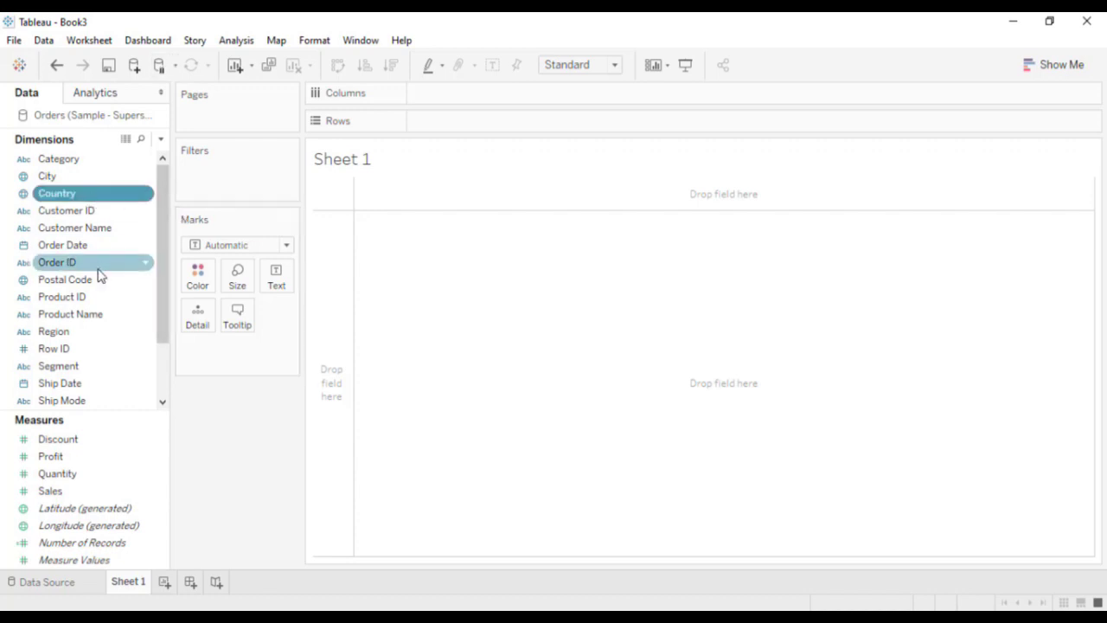
left_click(88, 282)
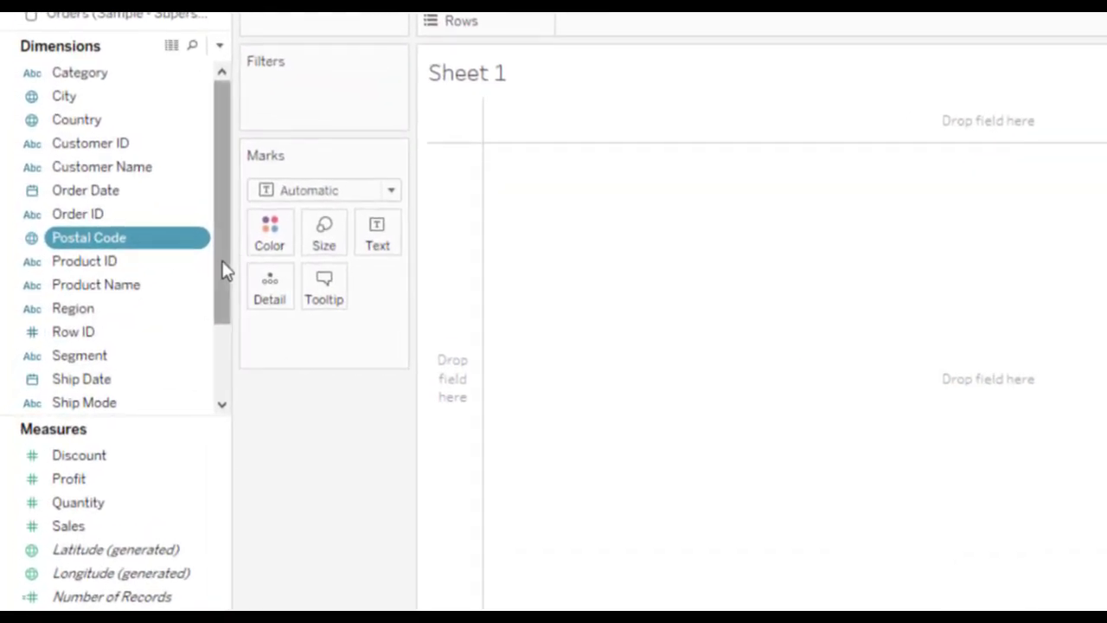
left_click_drag(222, 267, 225, 366)
left_click(106, 331)
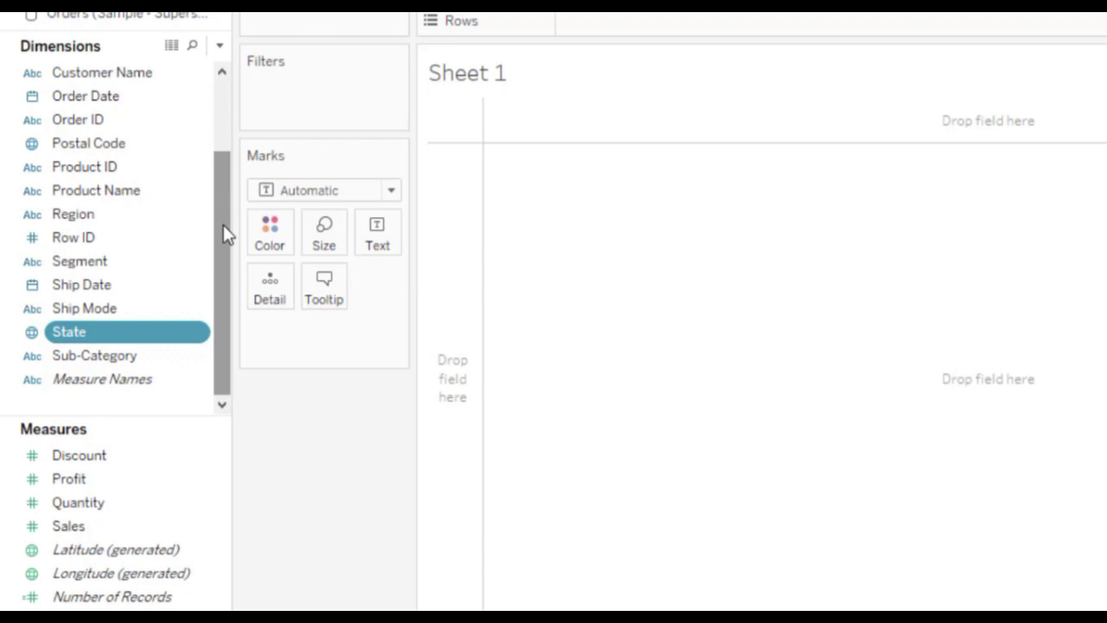
left_click_drag(223, 234, 211, 112)
left_click(128, 99)
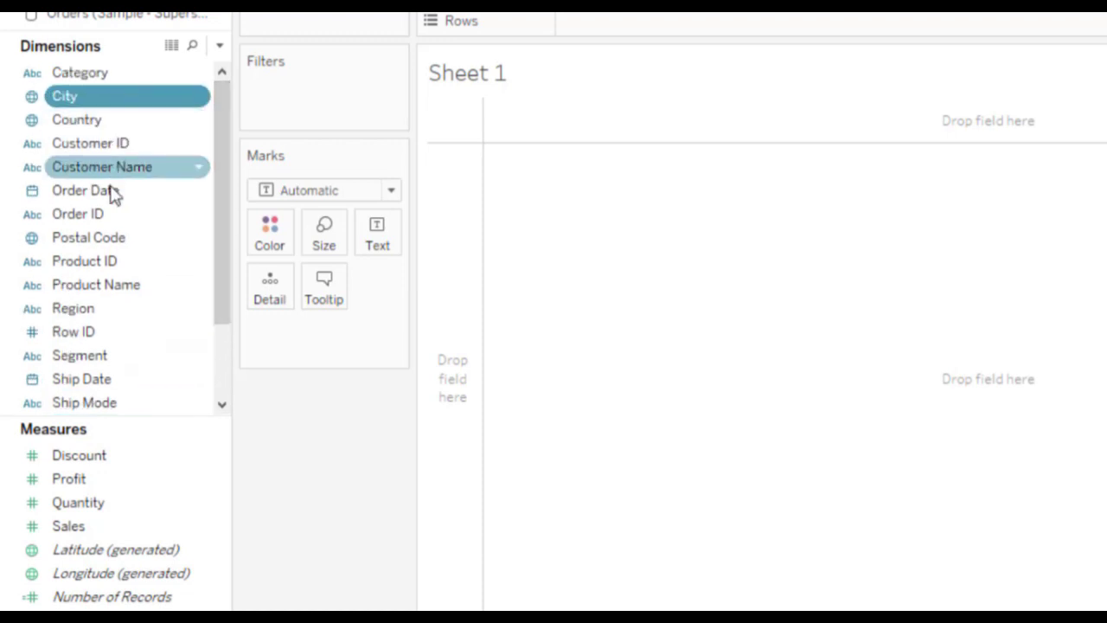
left_click(111, 239)
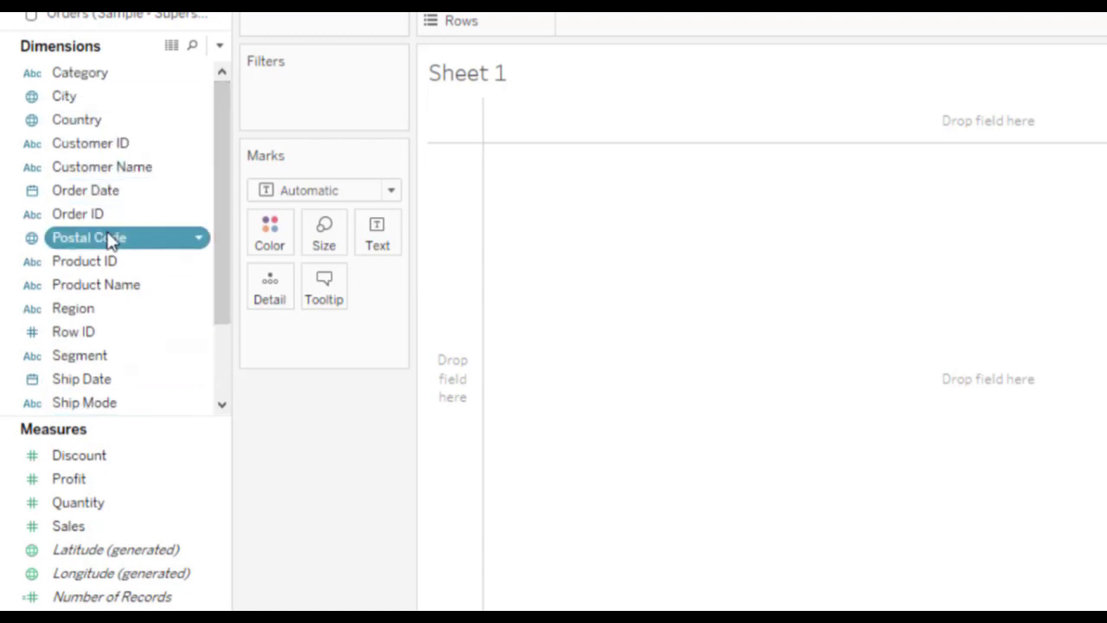
left_click(89, 122)
- Create a hierarchy from Country named 'Geographic Location'
right_click(90, 122)
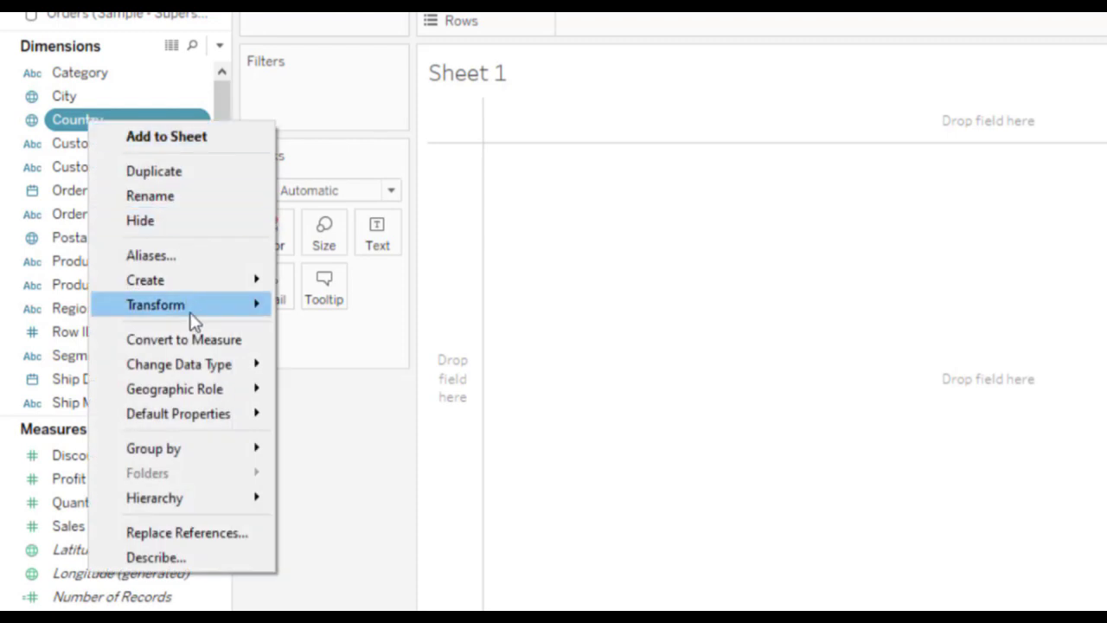
mouse_move(155, 498)
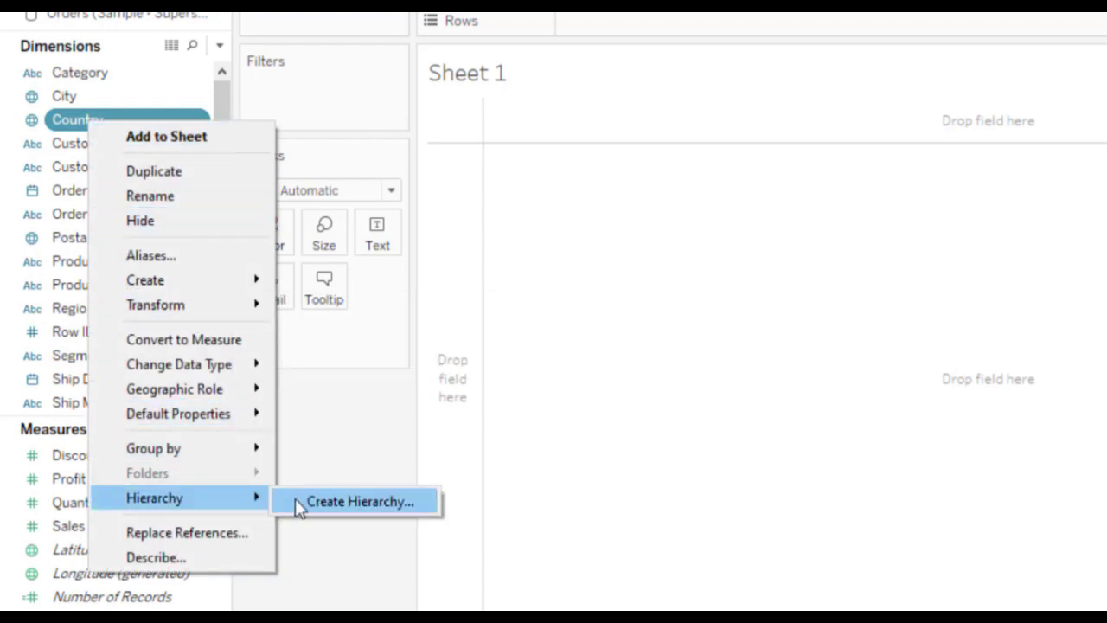
left_click(336, 504)
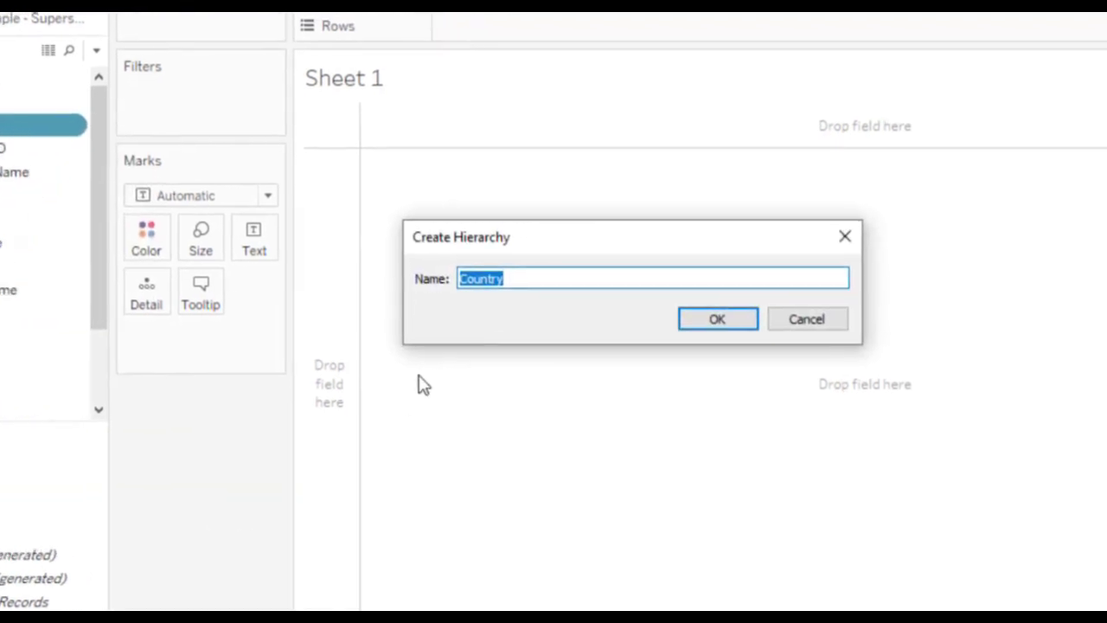
key("BackSpace")
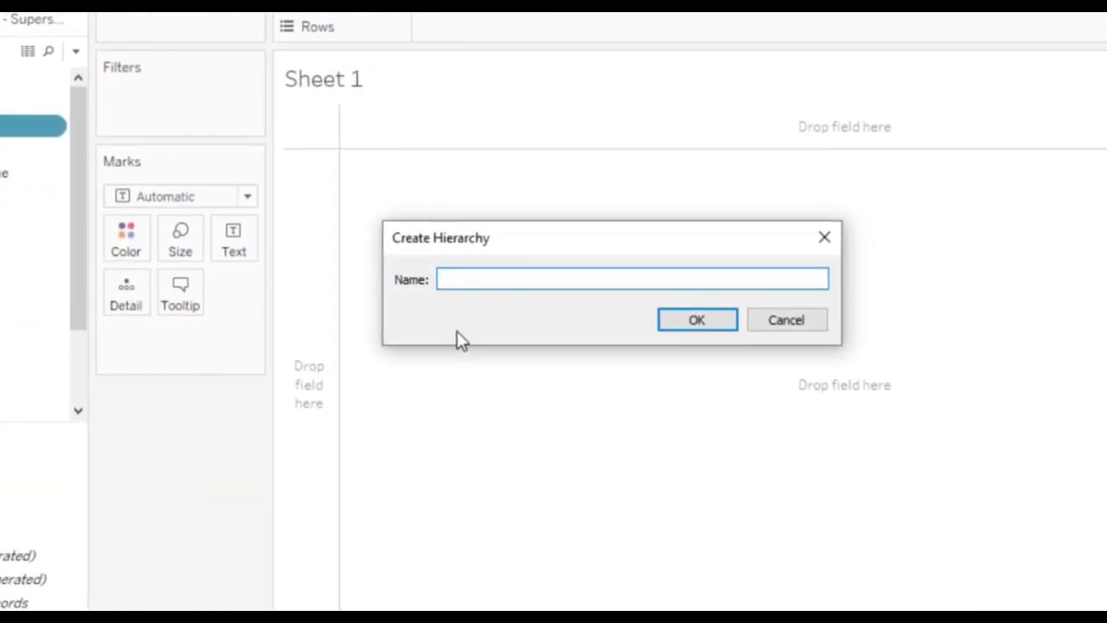
type("Geographic Loca")
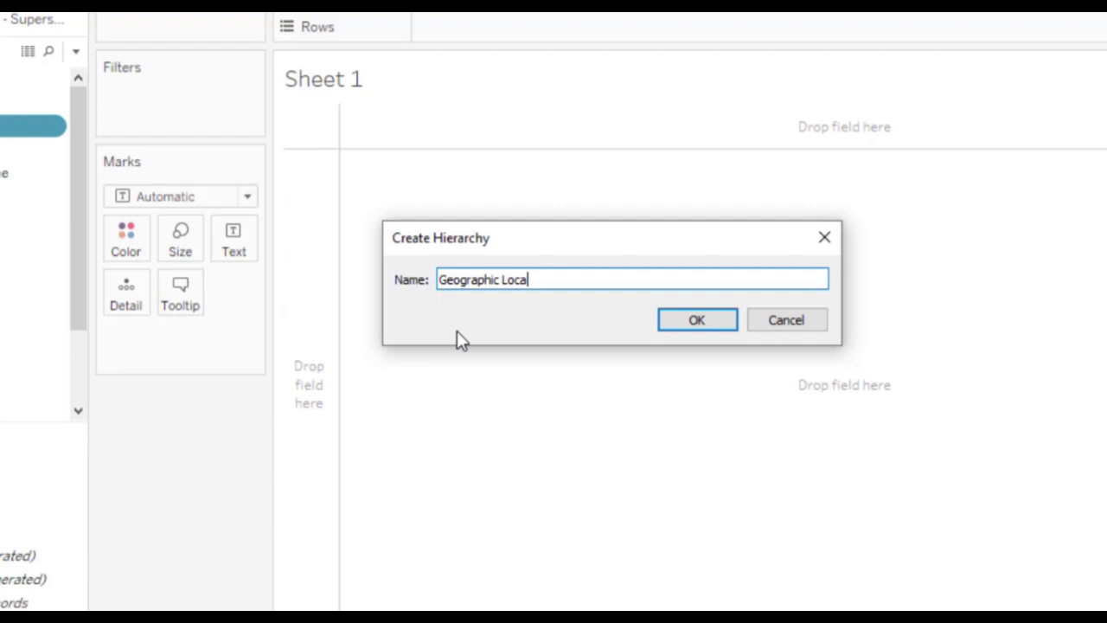
type("tion")
left_click(697, 321)
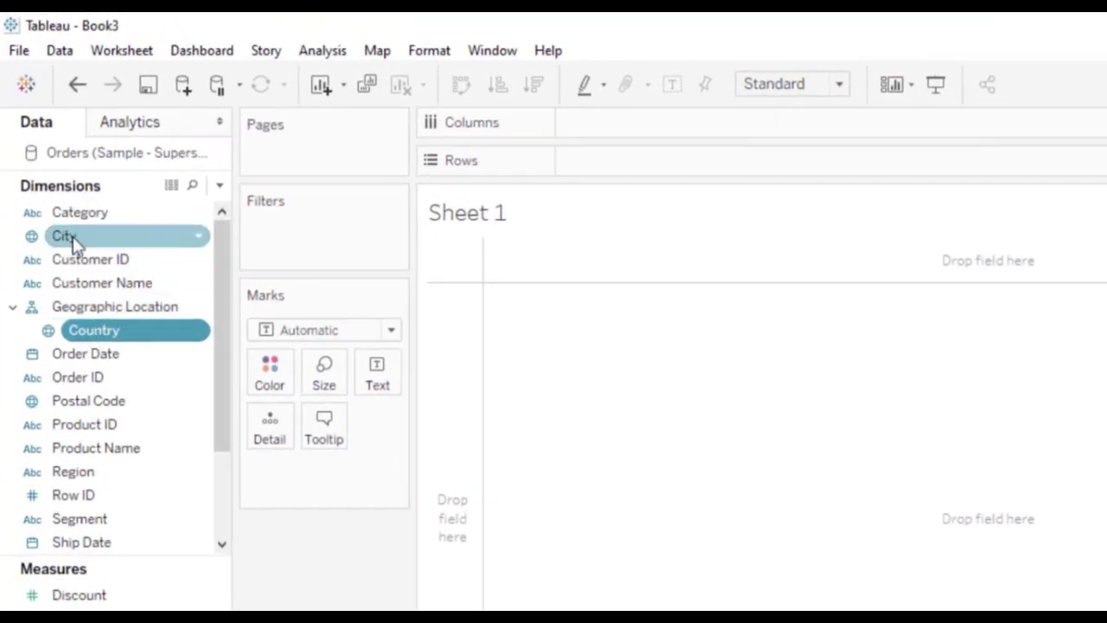
- Drag State, then City and Postal Code under Country in Geographic Location, and re-expand it
scroll(181, 469, "down", 5)
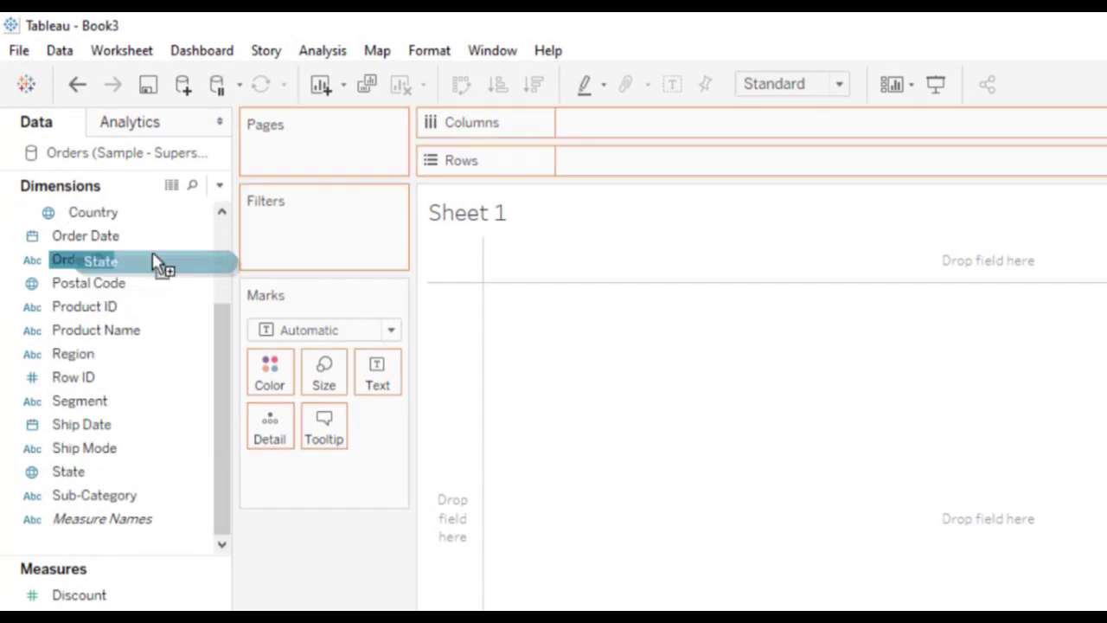
mouse_move(181, 469)
left_mouse_down()
mouse_move(153, 257)
mouse_move(123, 362)
left_mouse_up()
scroll(95, 238, "up", 4)
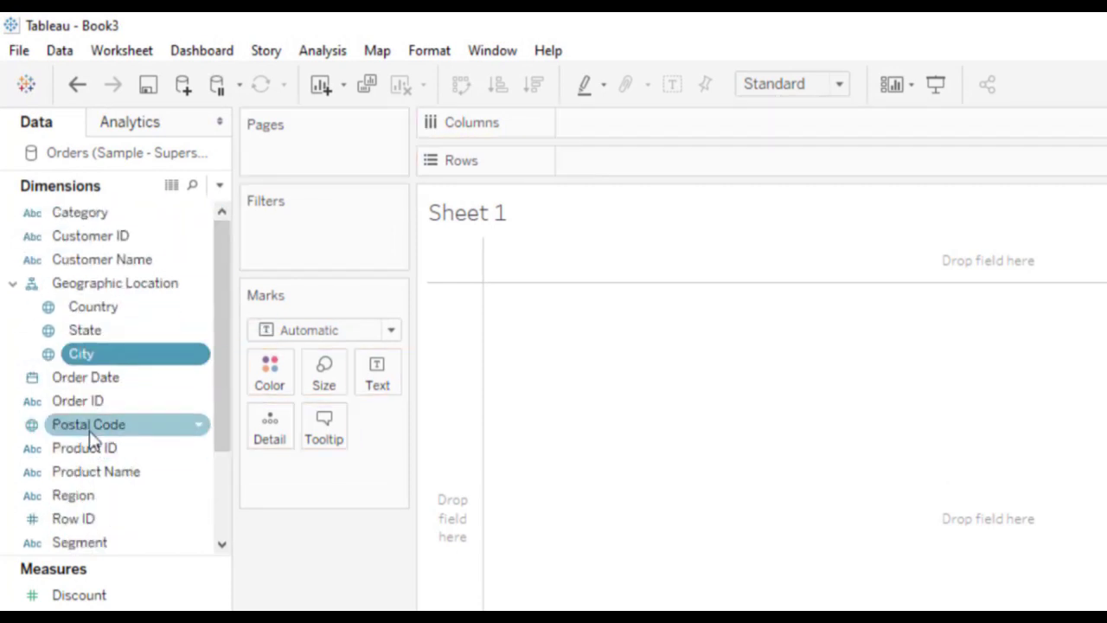
left_click_drag(91, 430, 124, 368)
left_click(12, 283)
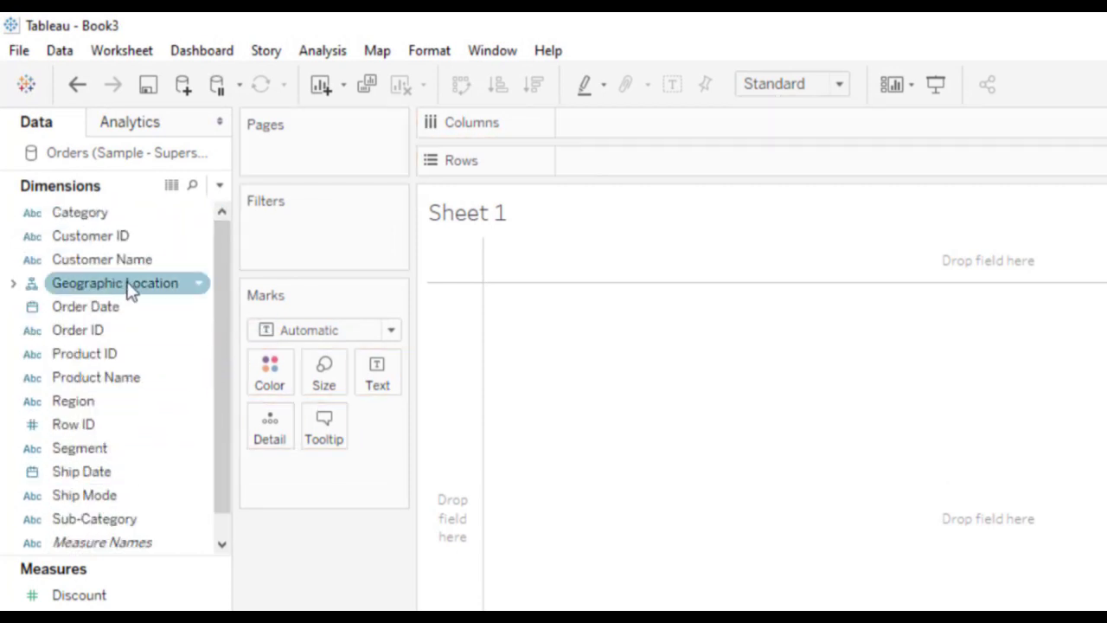
left_click(134, 286)
left_click(12, 283)
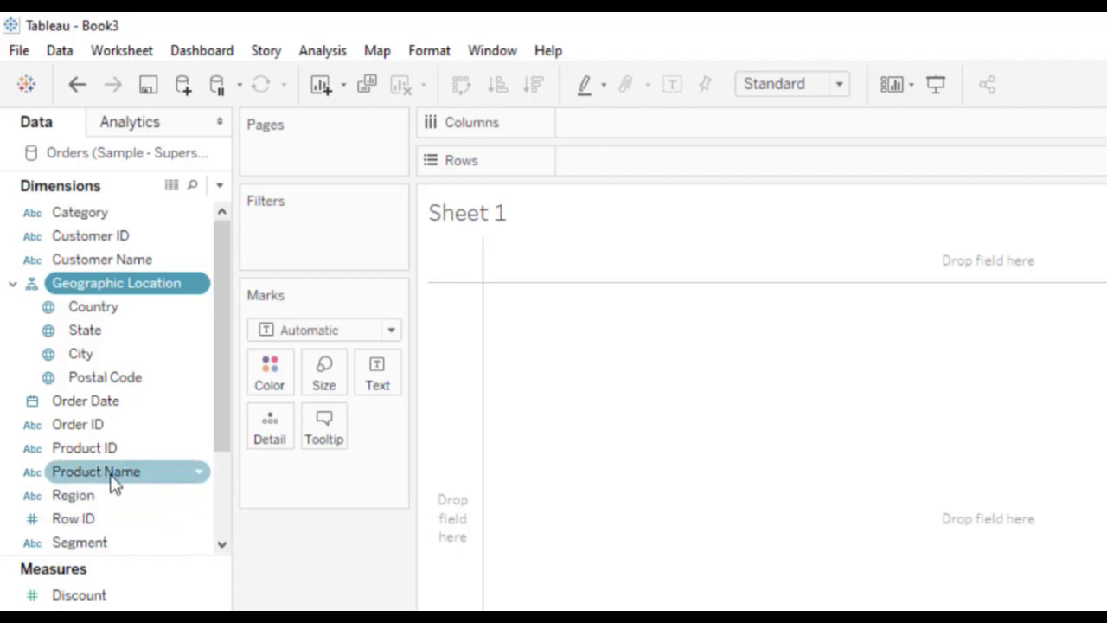
- Drop Product Name onto Product ID and name the new hierarchy 'Product Info'
left_click_drag(111, 484, 126, 454)
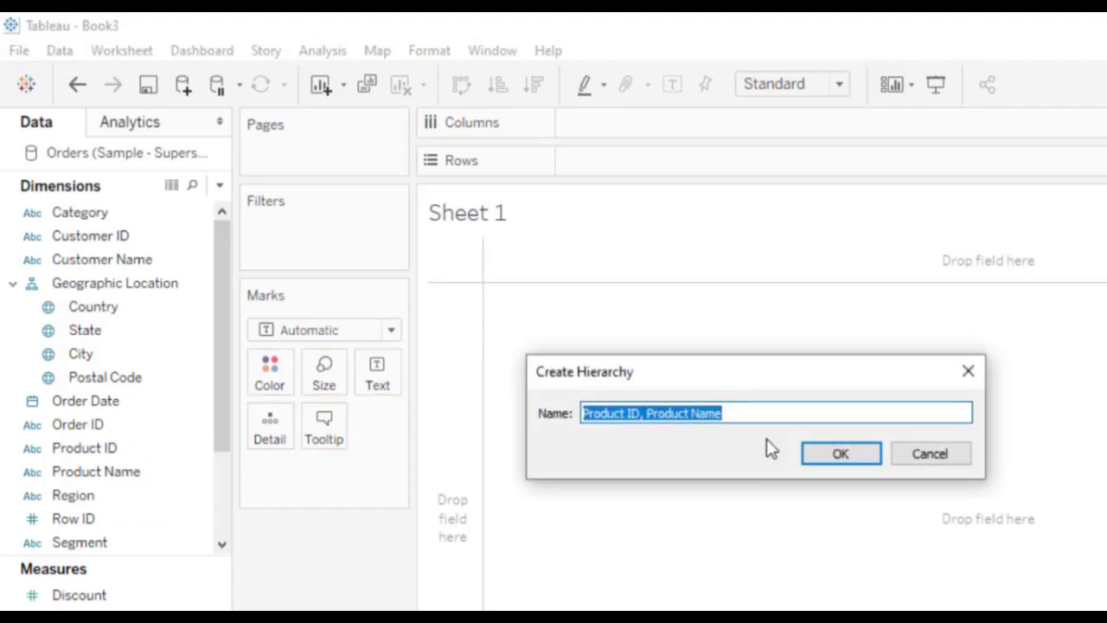
type("Pro")
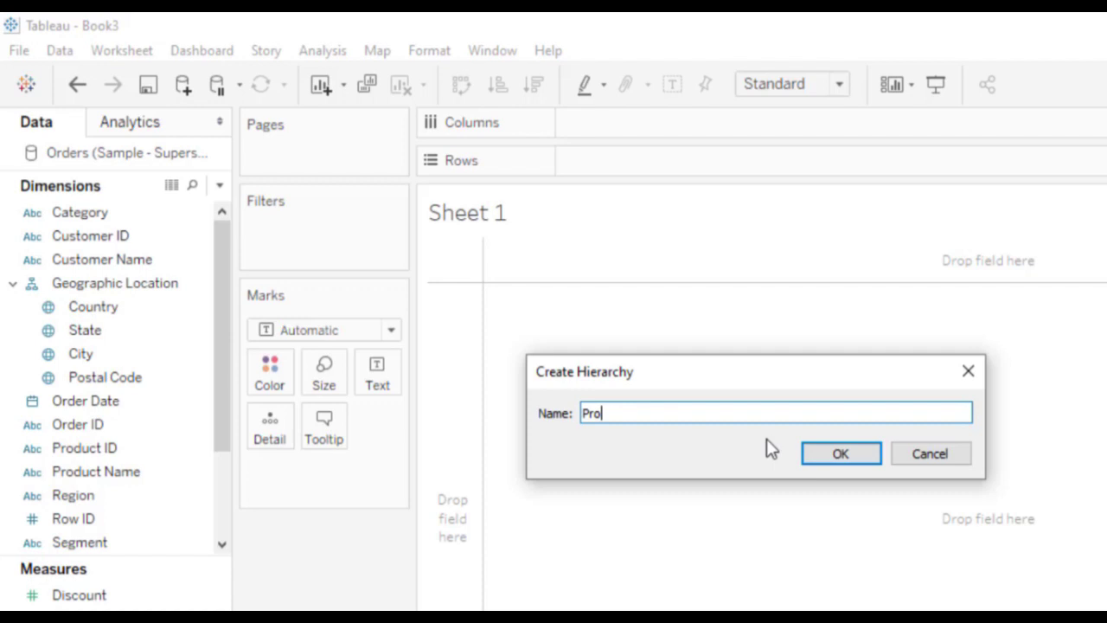
type("duct Info")
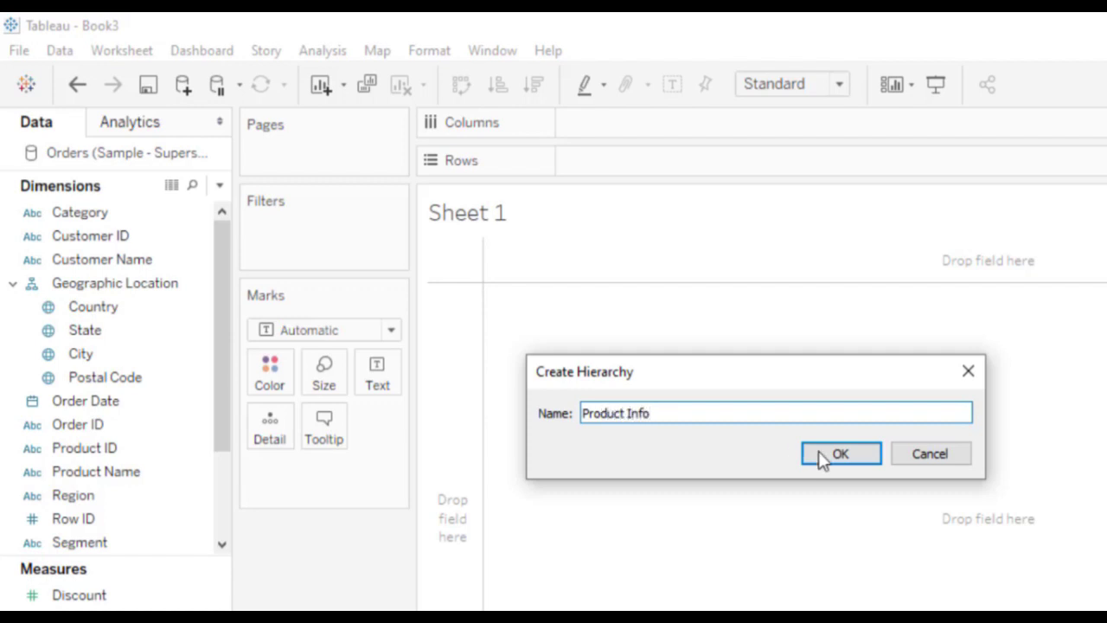
left_click(839, 455)
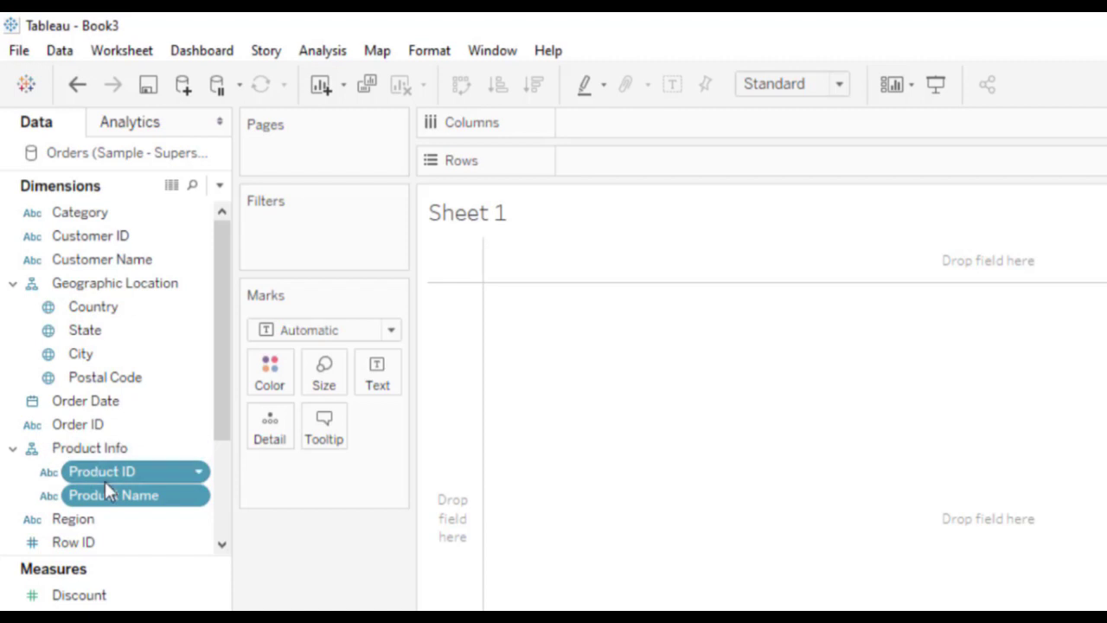
left_click(116, 500)
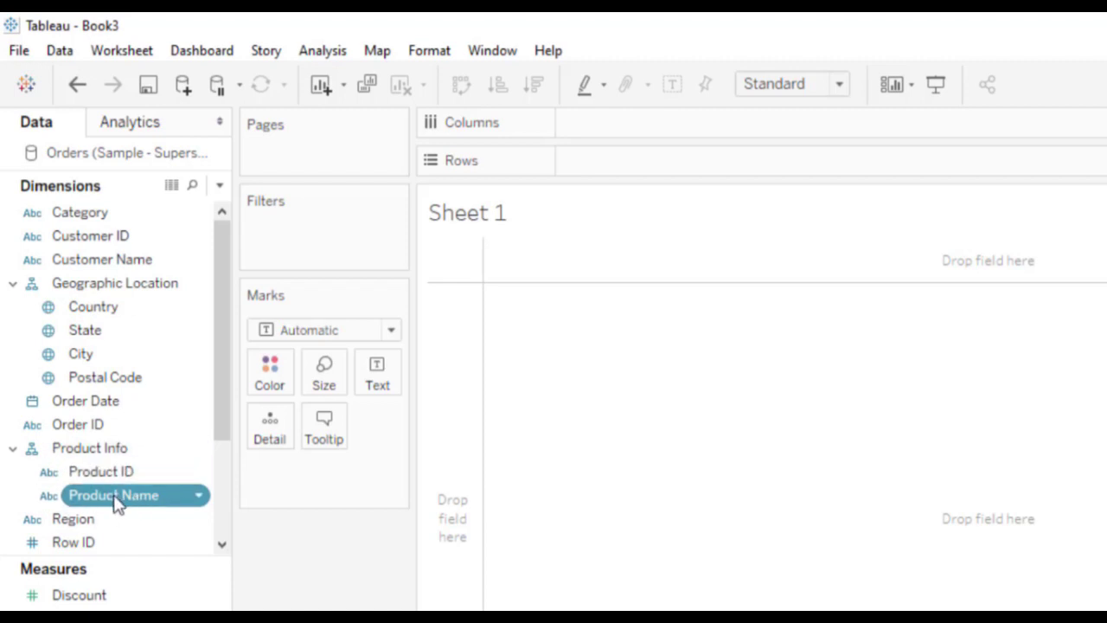
left_click(126, 474)
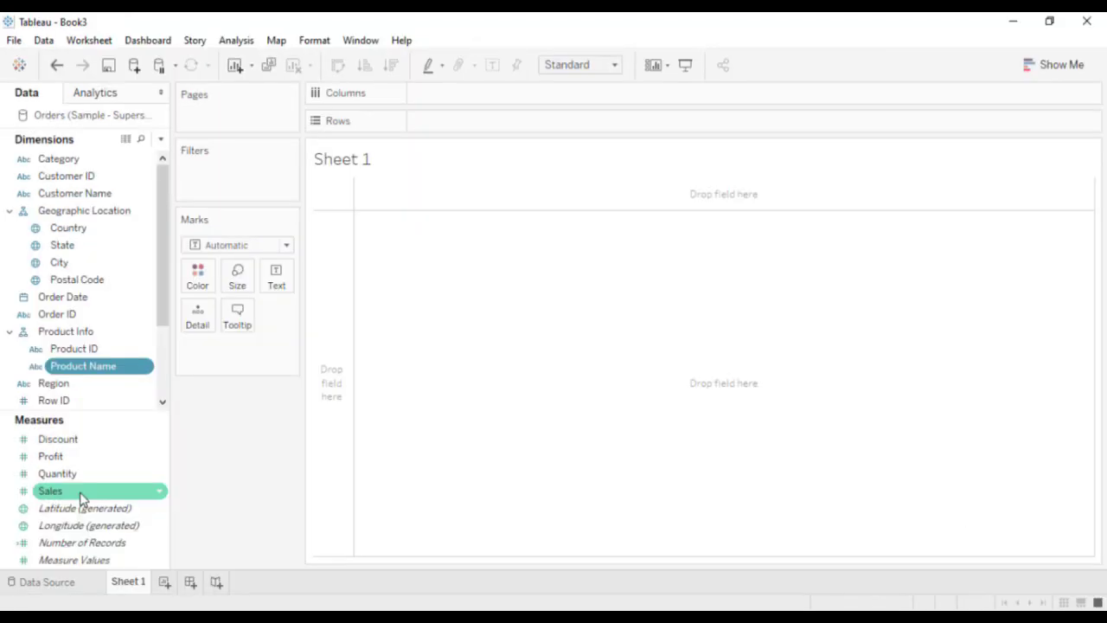
- Put SUM(Sales) on Rows and the Geographic Location hierarchy's Country on Columns
left_click_drag(81, 498, 552, 120)
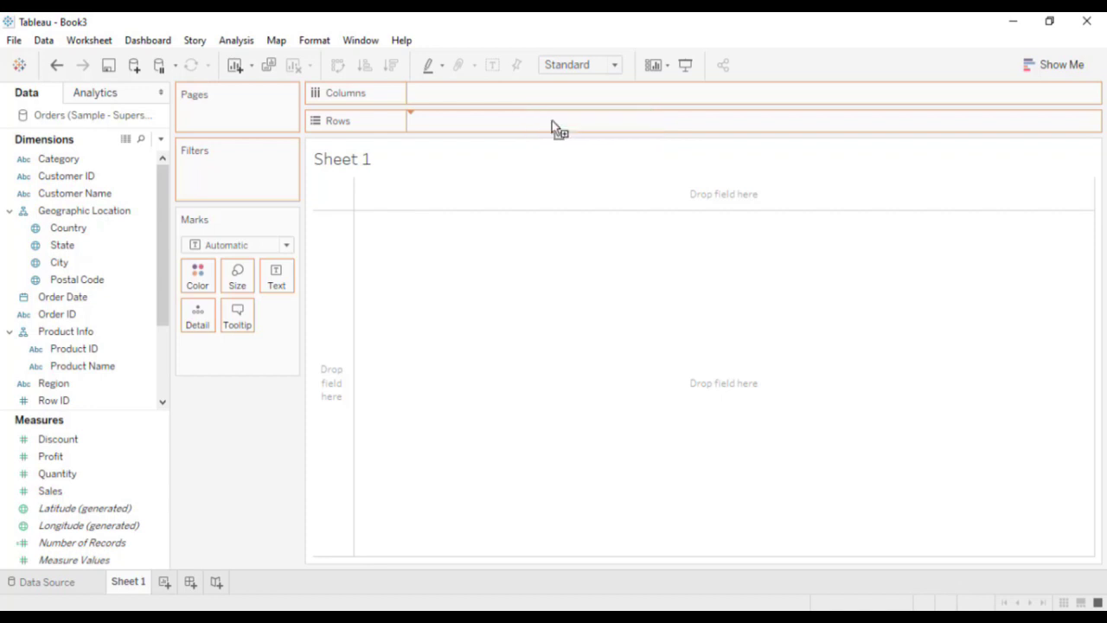
left_click_drag(552, 121, 558, 128)
left_click(101, 234)
left_click(9, 211)
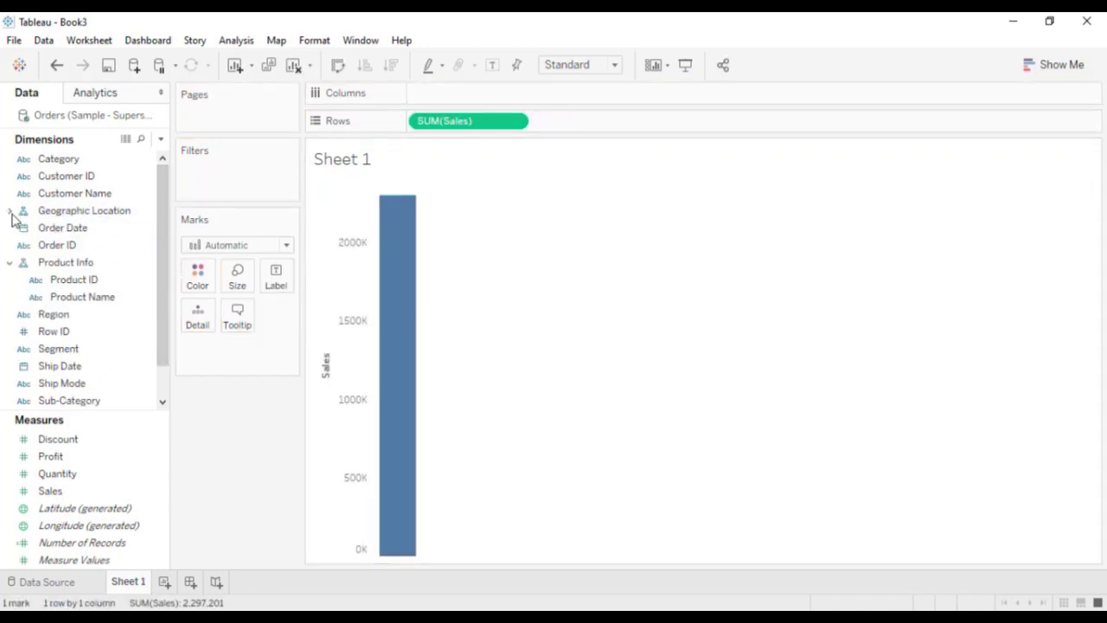
left_click(62, 215)
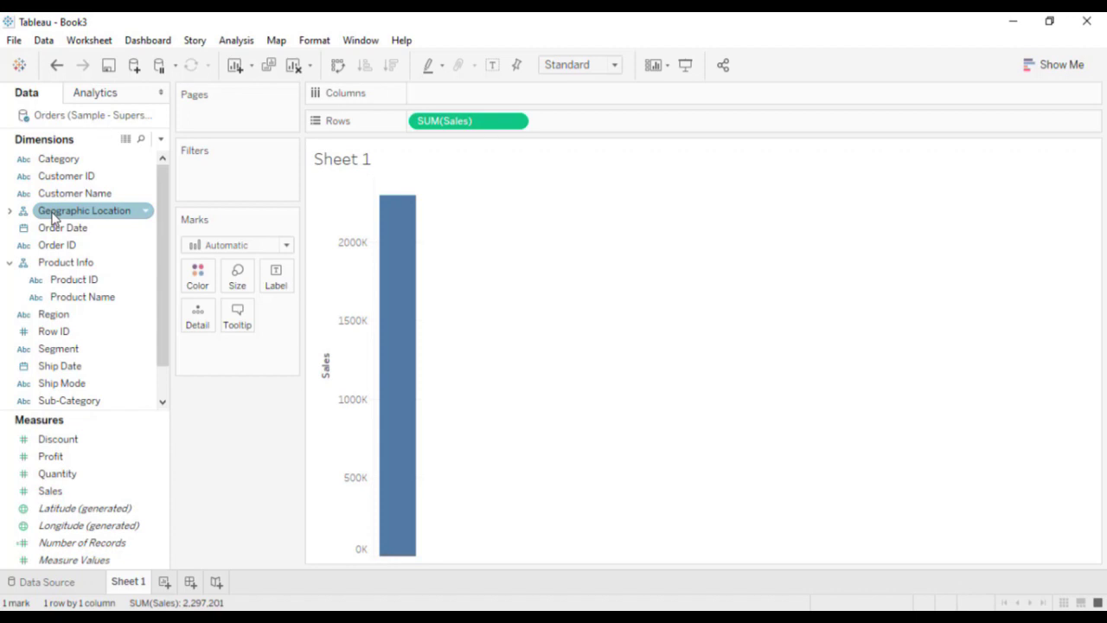
left_click_drag(59, 218, 437, 101)
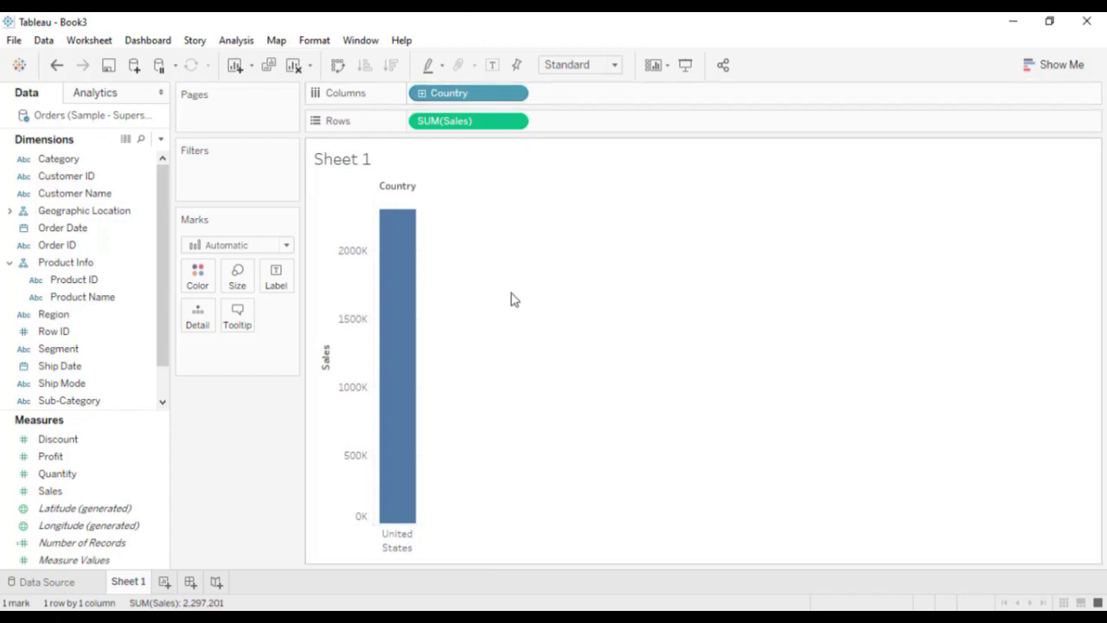
left_click(422, 93)
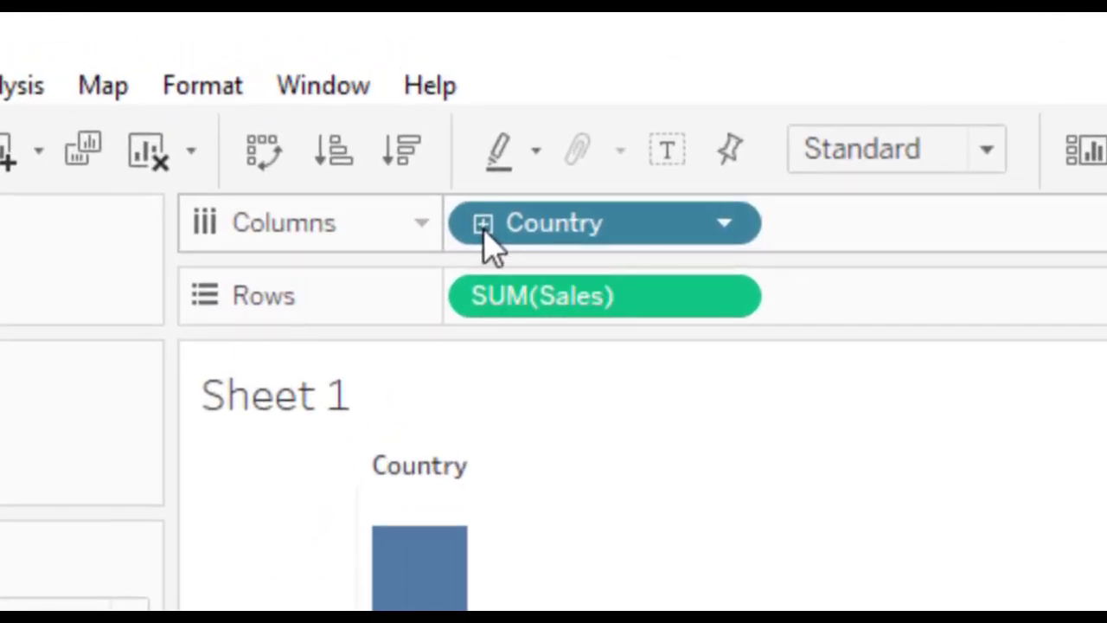
left_click(483, 225)
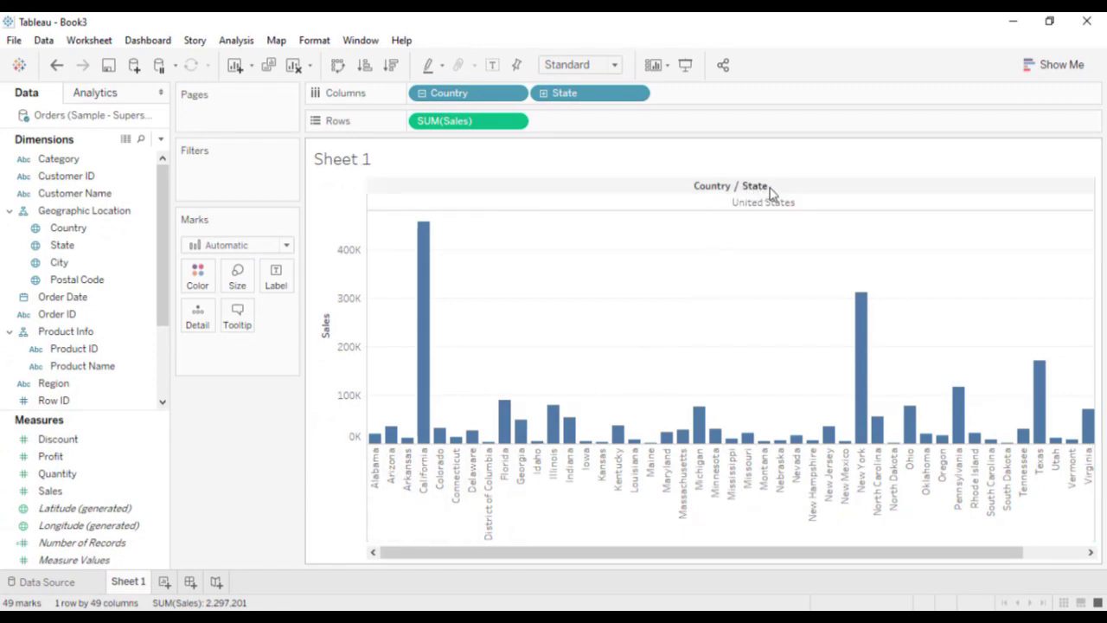
mouse_move(758, 202)
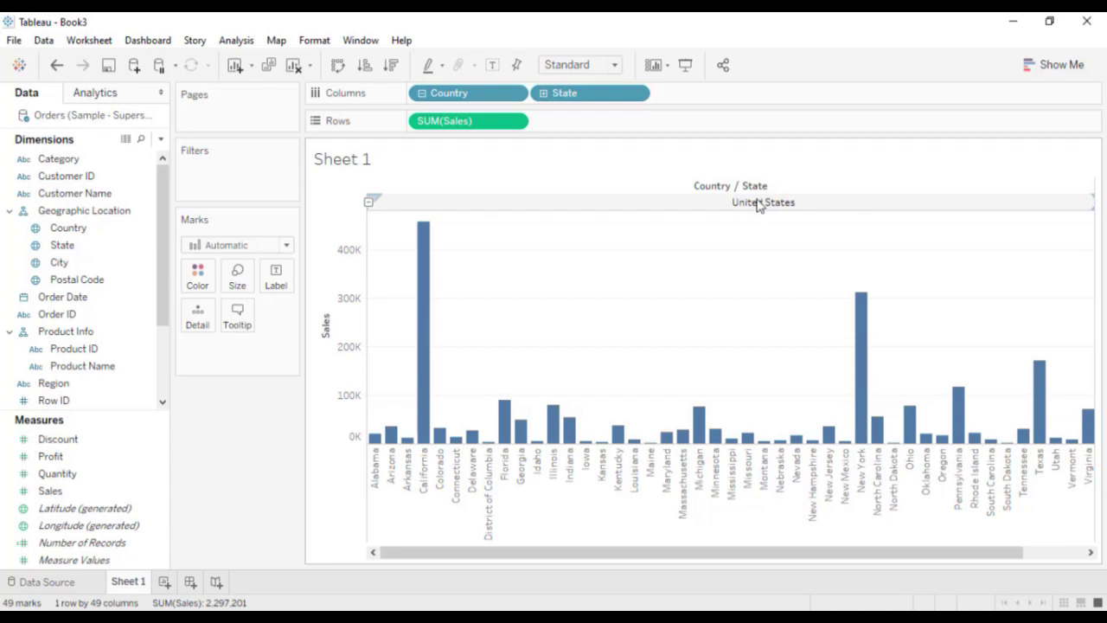
left_click(544, 92)
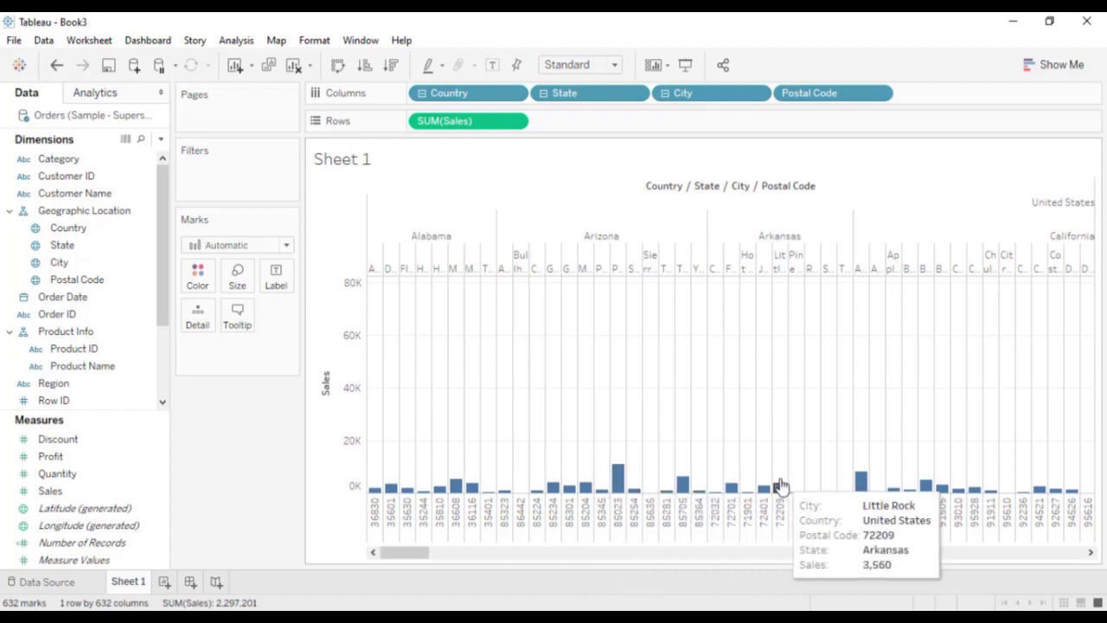
left_click(665, 93)
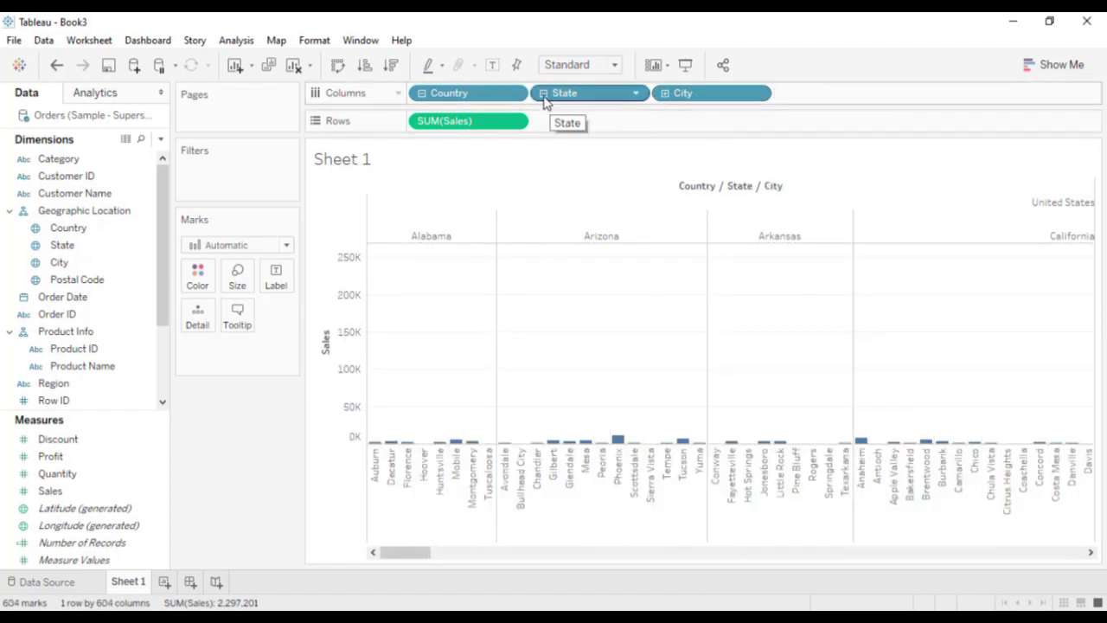
left_click(544, 94)
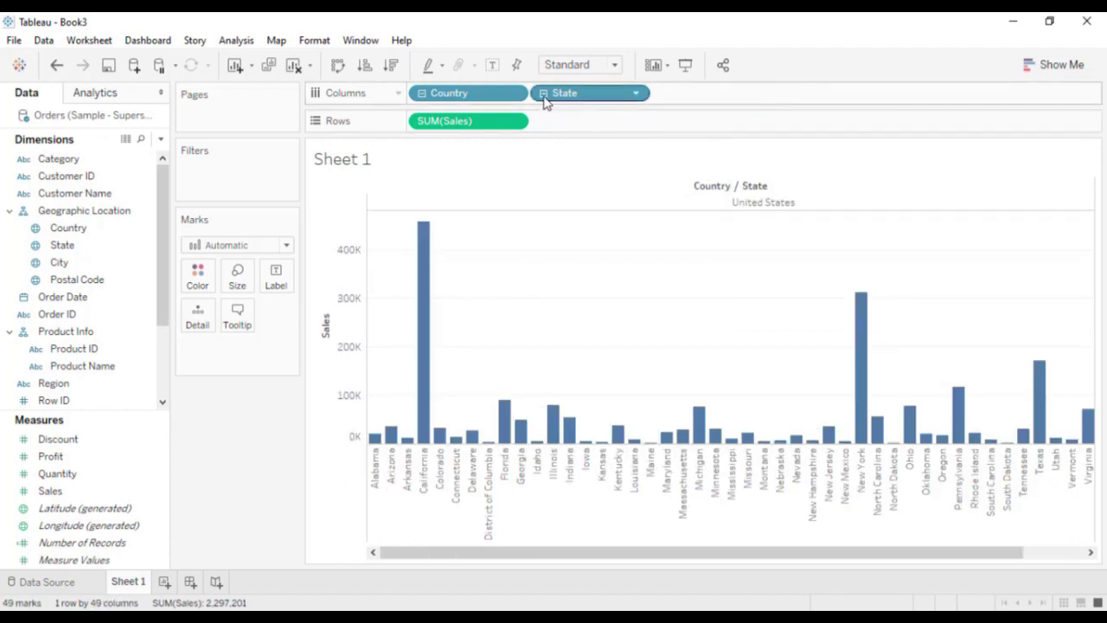
left_click(421, 93)
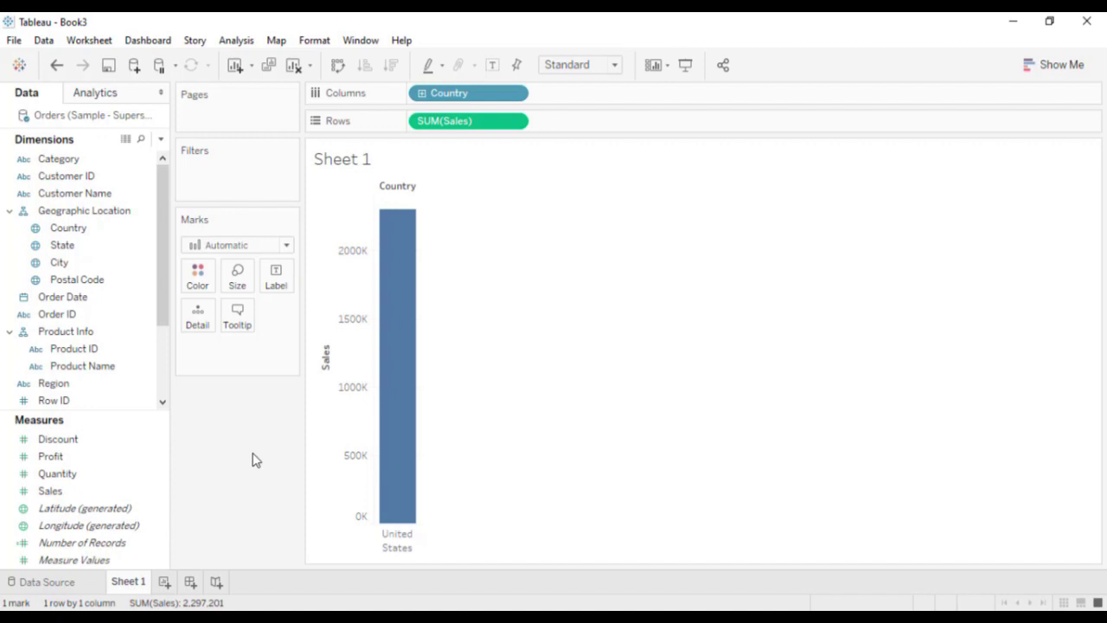
- Collapse the Geographic Location and Product Info hierarchies in the Dimensions pane
left_click(10, 212)
left_click(9, 262)
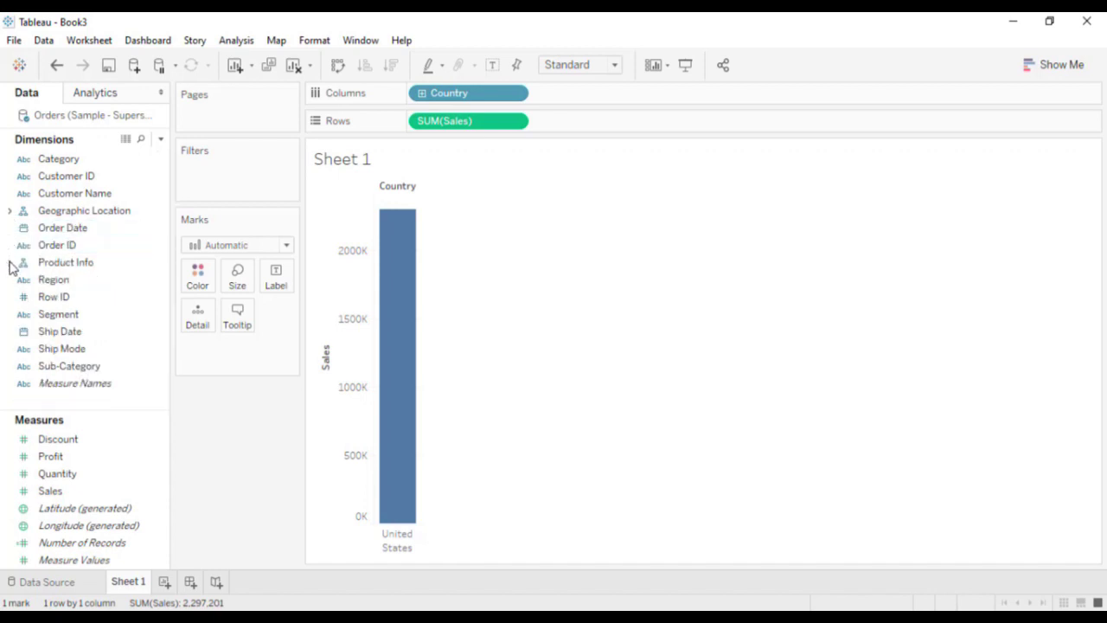
left_click(9, 262)
left_click(10, 262)
left_click(9, 262)
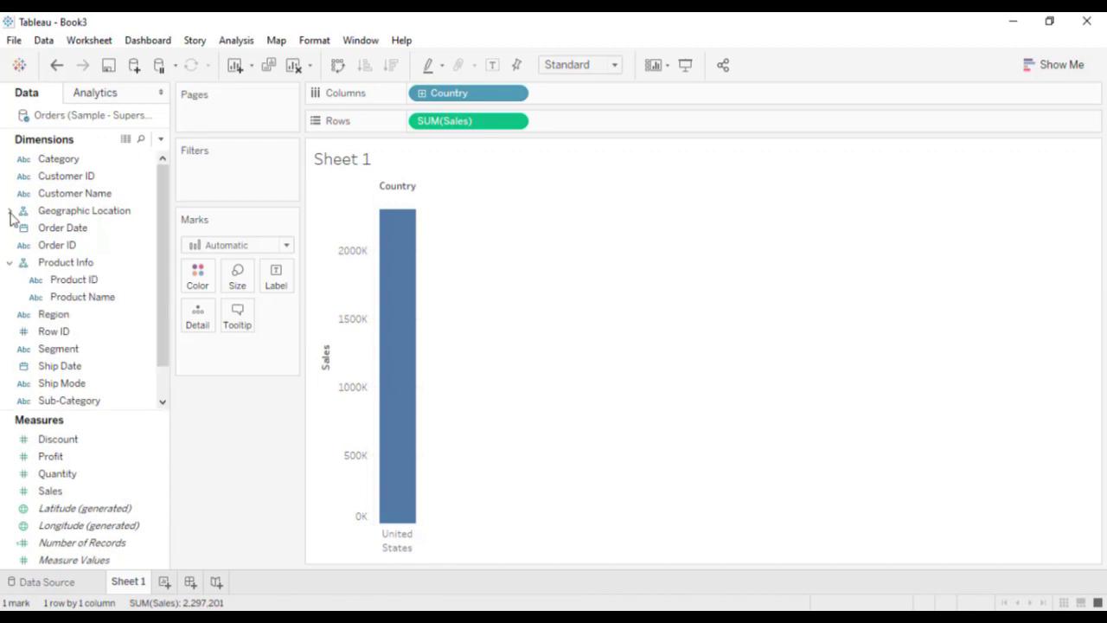
left_click(9, 262)
left_click(10, 263)
left_click(9, 262)
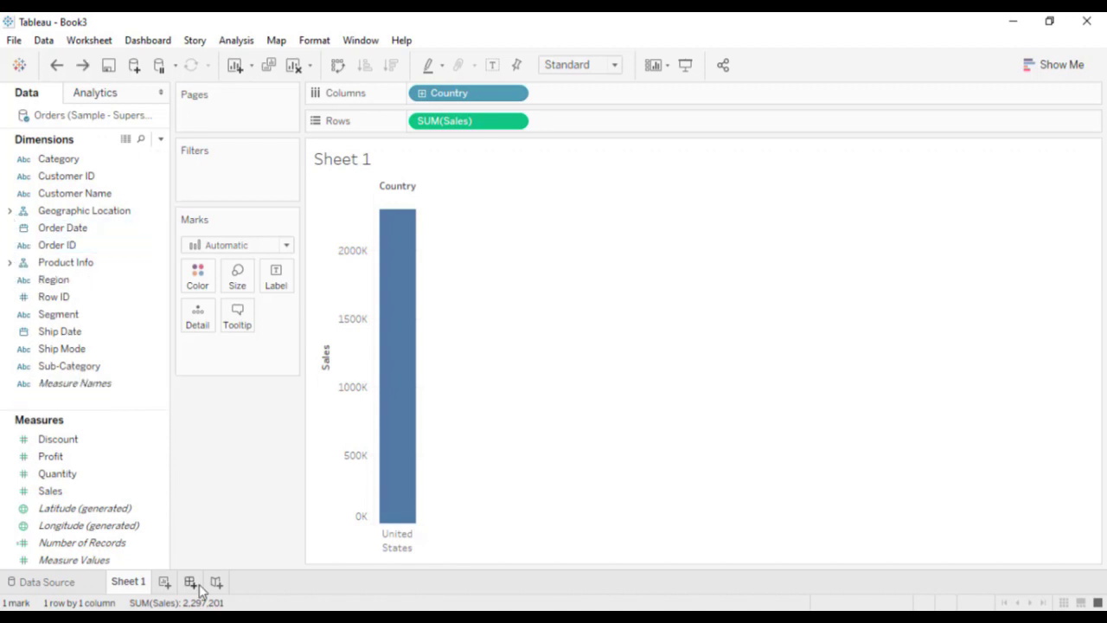
- On a new Sheet 2, put Order Date on Columns and drill Year through Quarter, Month to Day
left_click(169, 585)
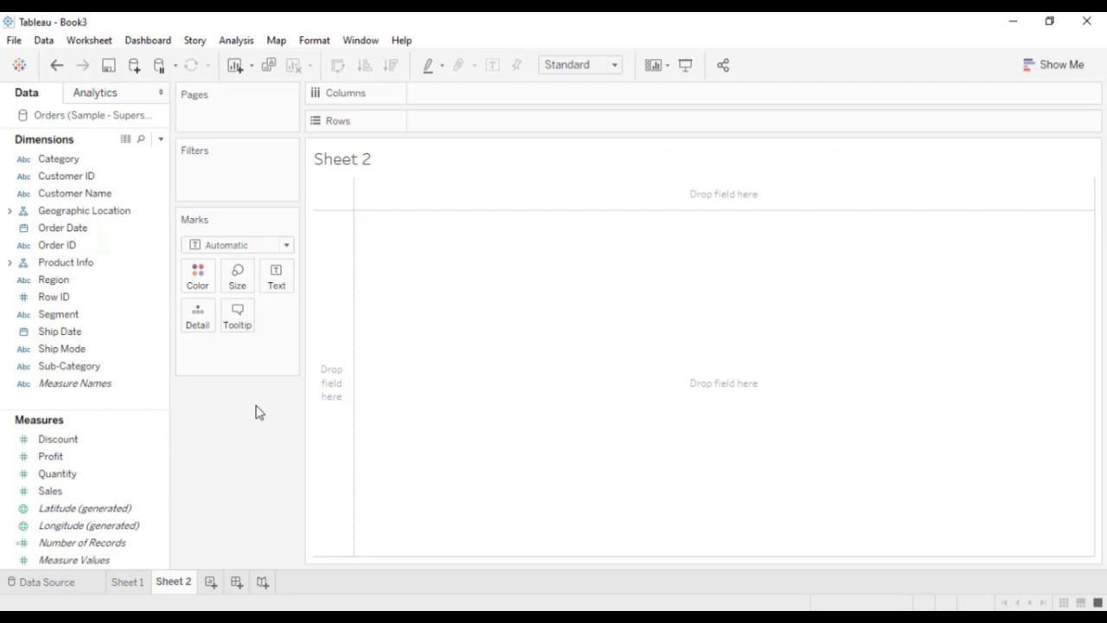
left_click(59, 230)
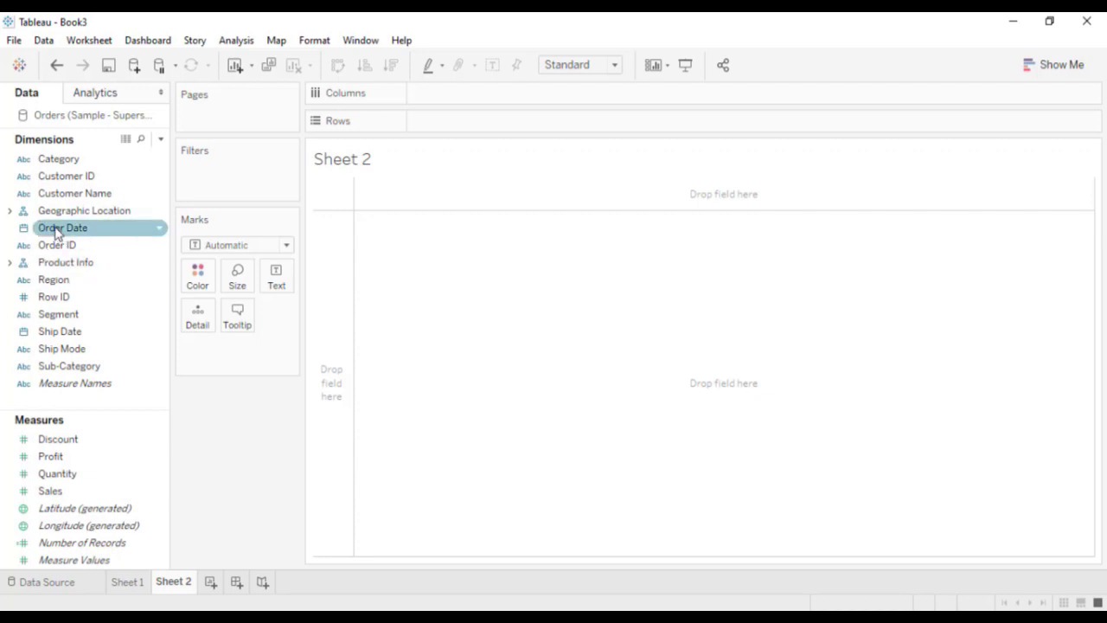
mouse_move(55, 230)
left_mouse_down()
mouse_move(453, 119)
mouse_move(448, 97)
left_mouse_up()
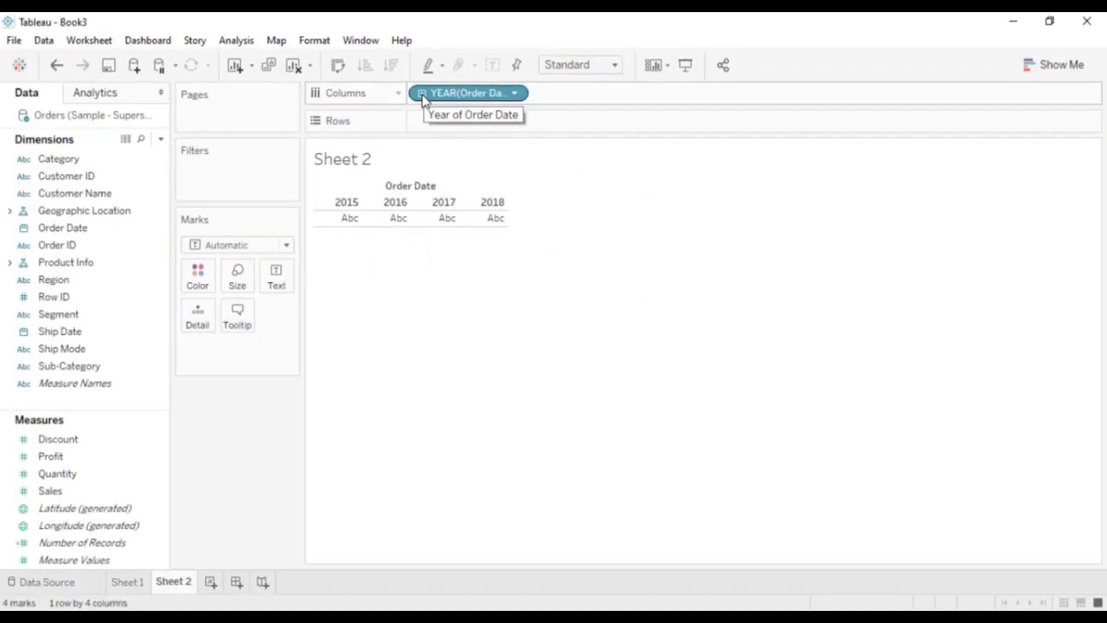
left_click(423, 93)
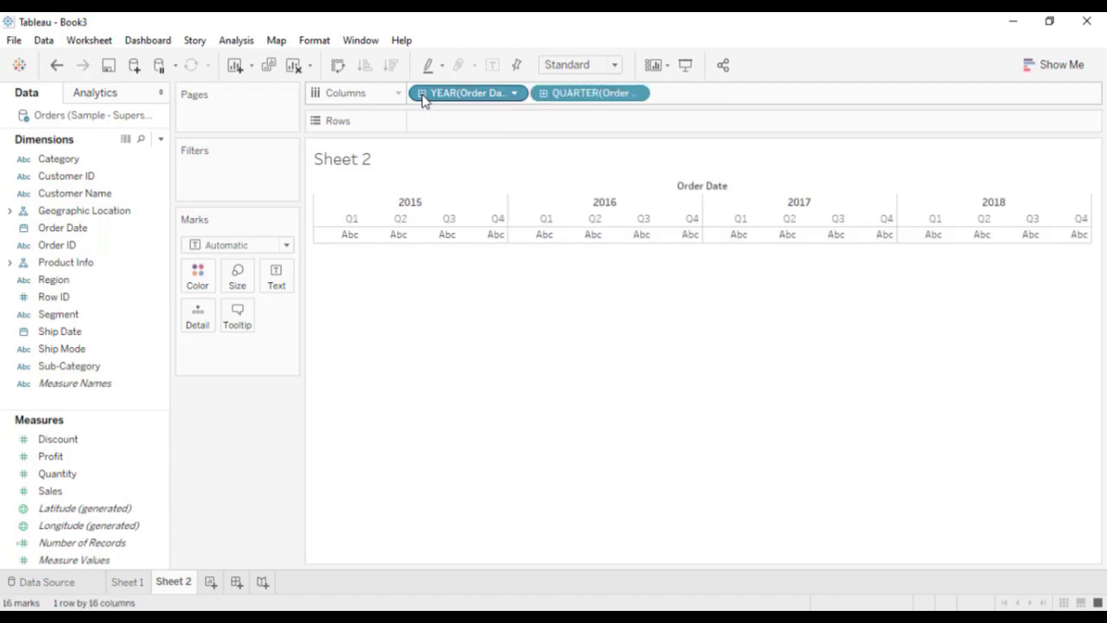
left_click(544, 93)
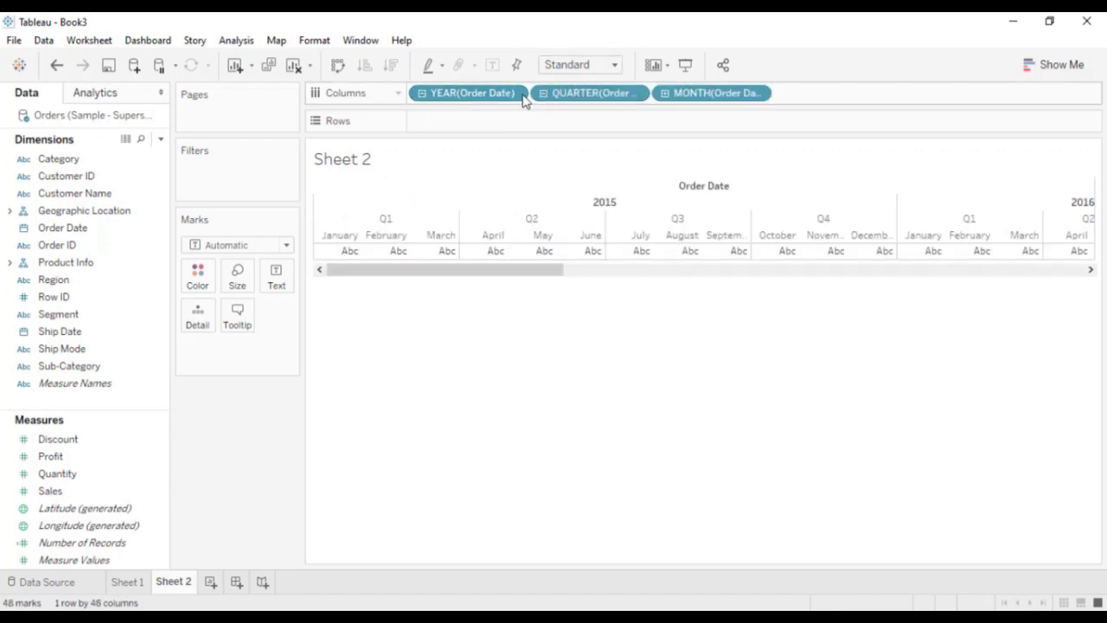
left_click(664, 94)
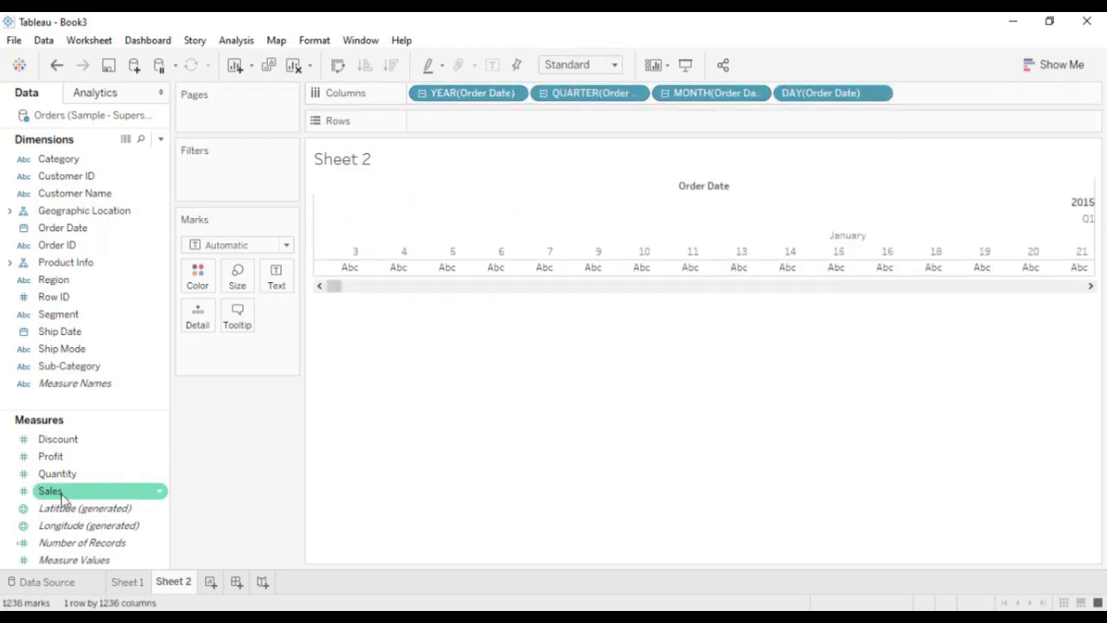
- Add SUM(Sales) to Rows and collapse Day, Month and Quarter back to a 2015–2018 yearly line
mouse_move(50, 491)
left_mouse_down()
mouse_move(199, 480)
mouse_move(464, 123)
left_mouse_up()
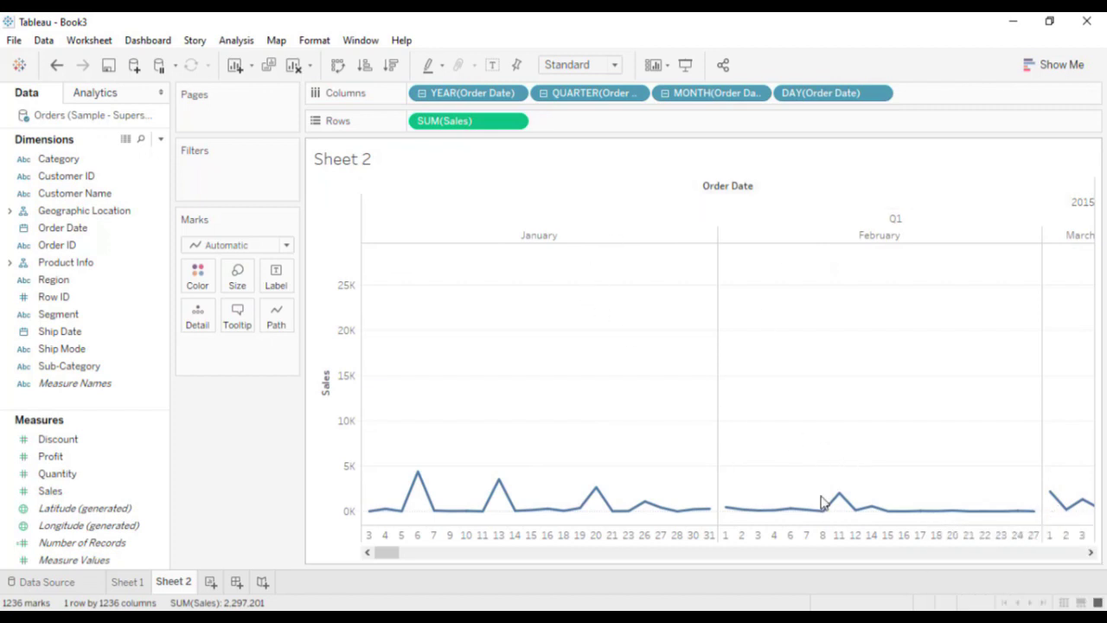
left_click(665, 93)
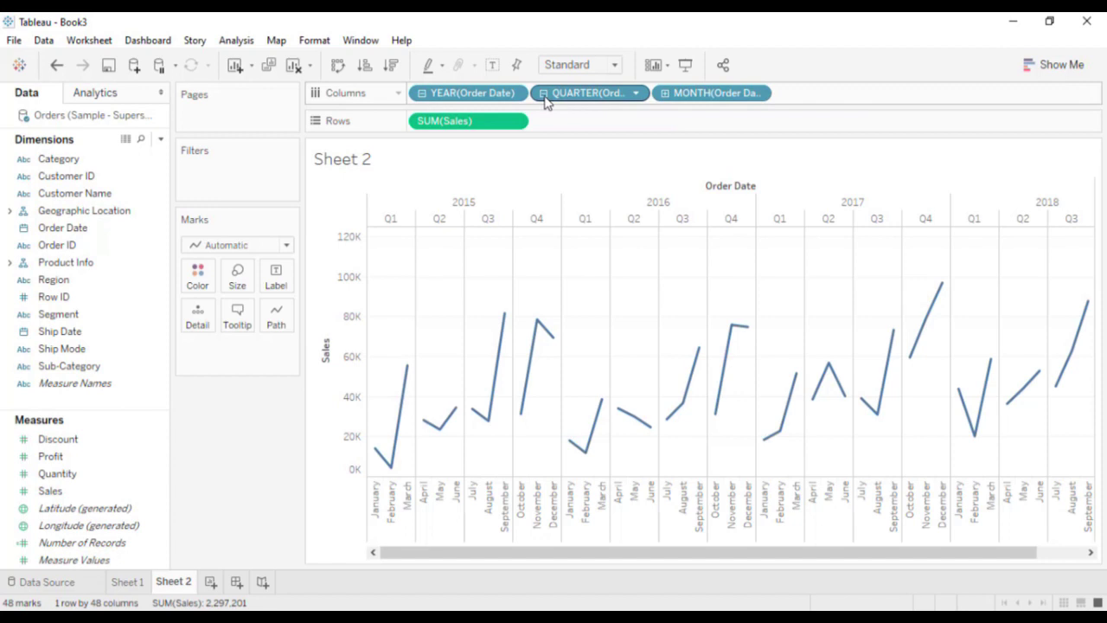
left_click(544, 97)
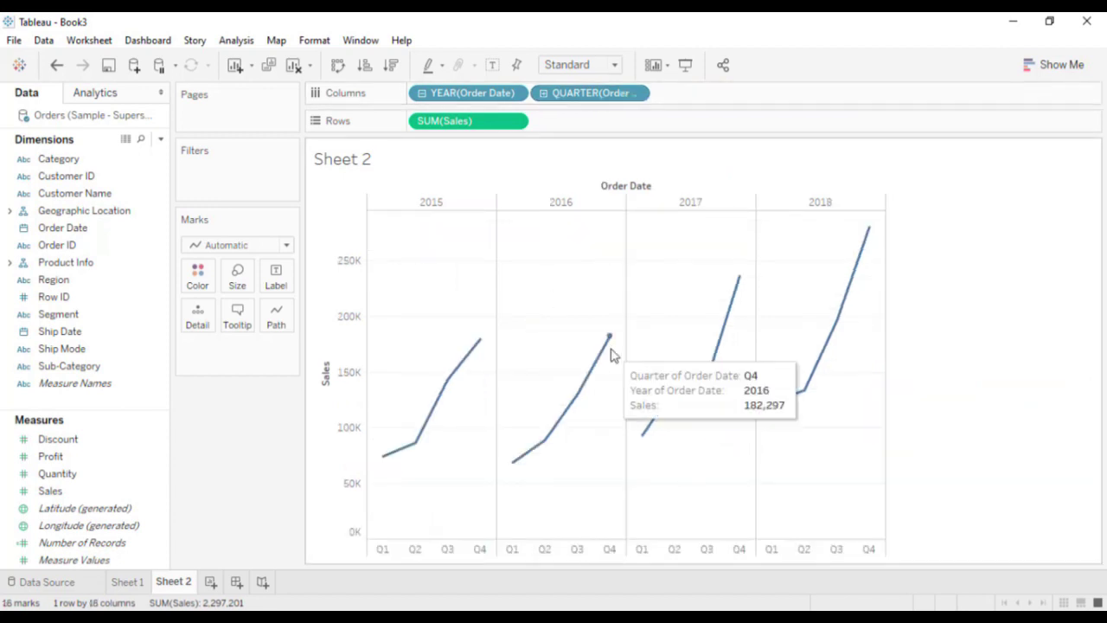
left_click(422, 93)
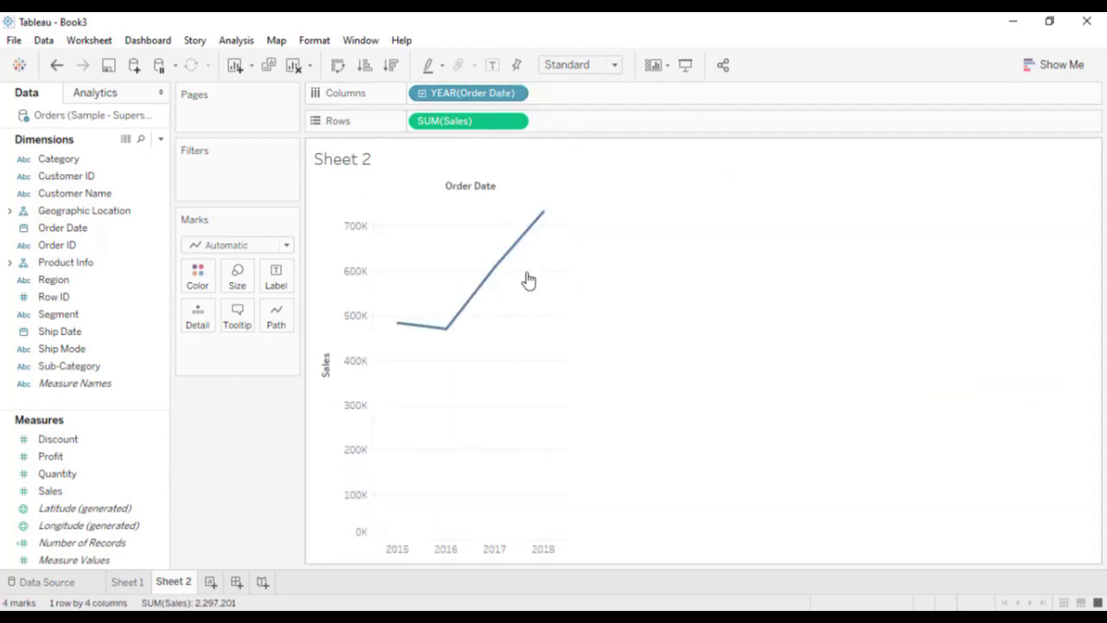